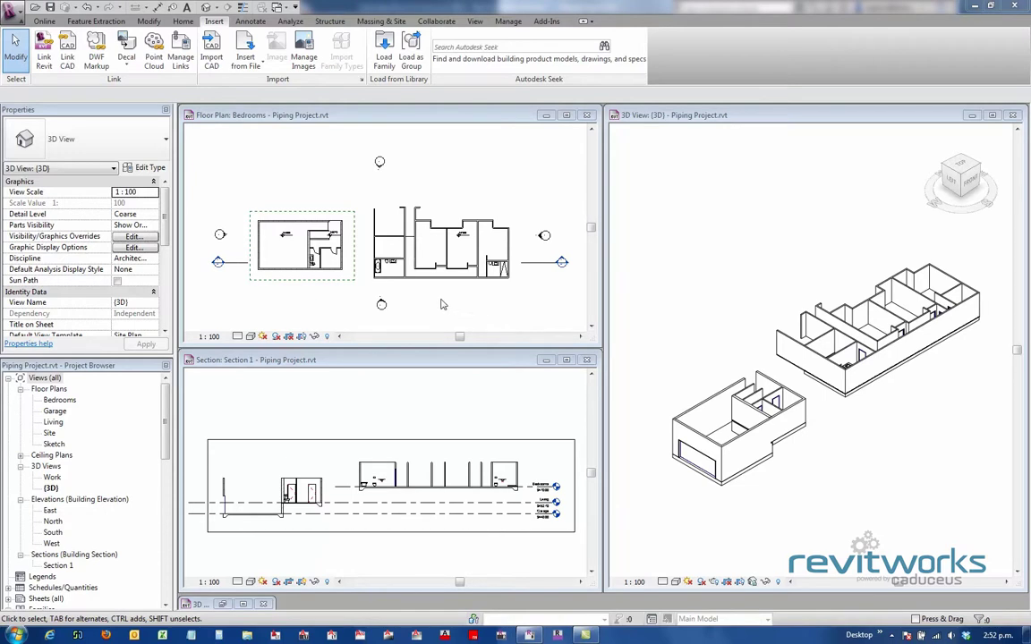
# Examine the bathroom fixtures in the Bedrooms floor plan and the building's floor levels in Section 1
pyautogui.click(347, 268)
pyautogui.scroll(3, 313, 266)
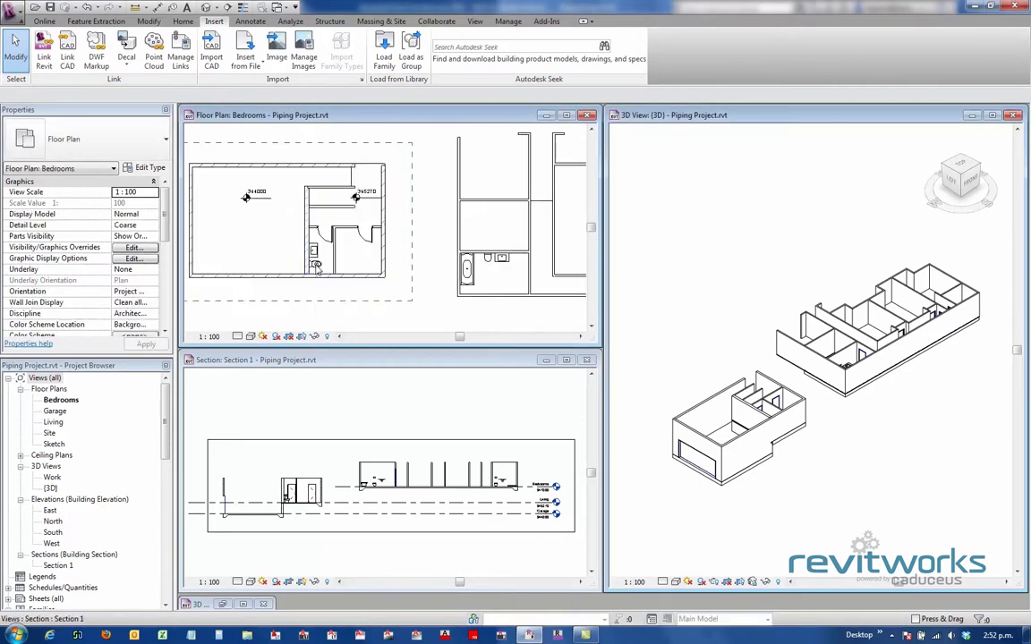
pyautogui.scroll(2, 315, 269)
pyautogui.moveTo(322, 273); pyautogui.dragTo(350, 253, button='middle')
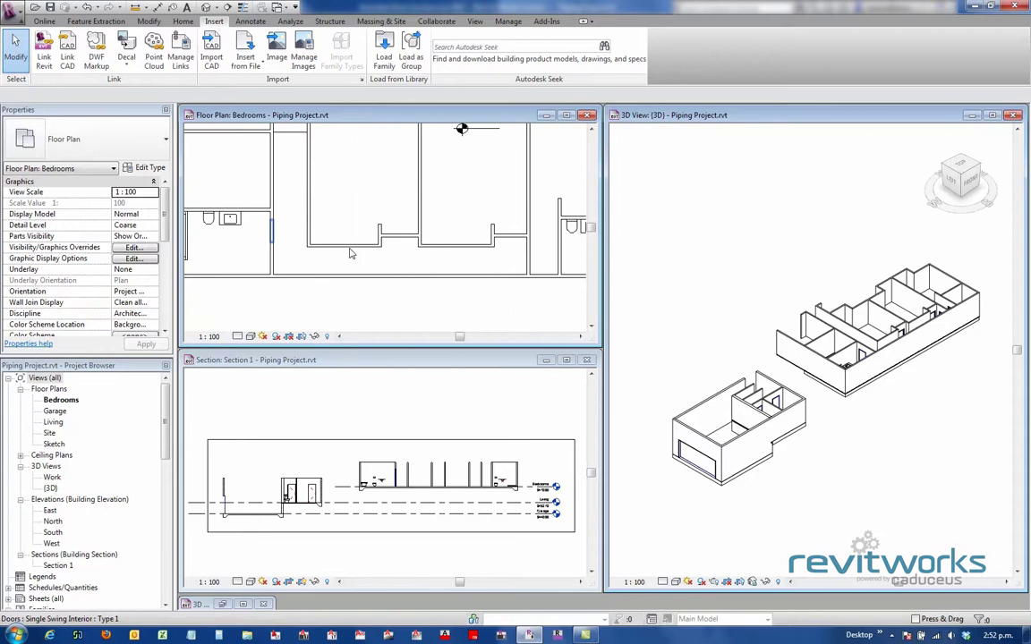
pyautogui.scroll(-2, 358, 268)
pyautogui.scroll(1, 373, 295)
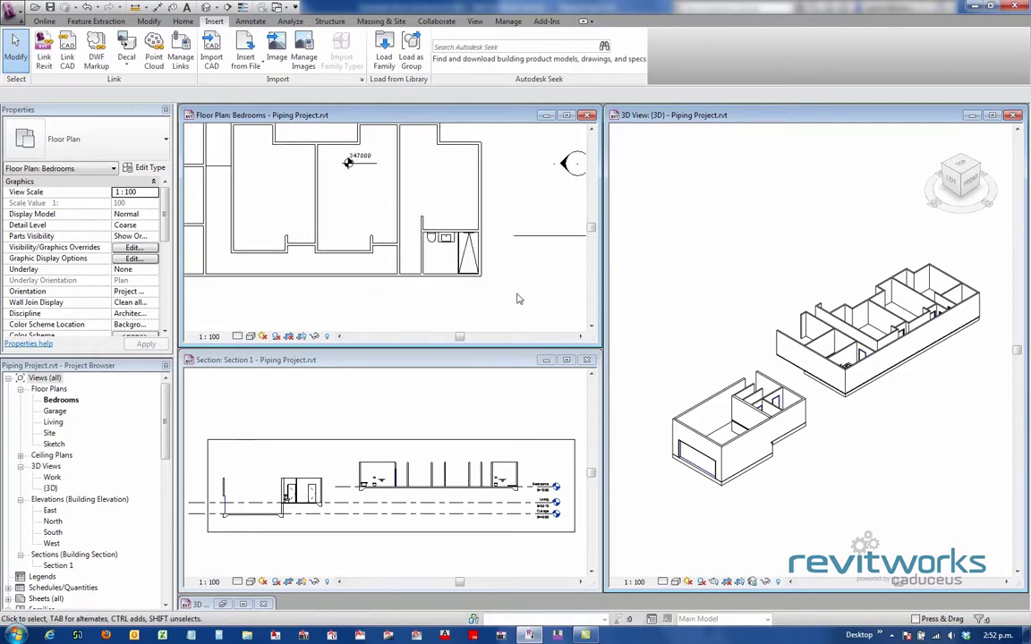
pyautogui.scroll(-3, 544, 311)
pyautogui.click(425, 436)
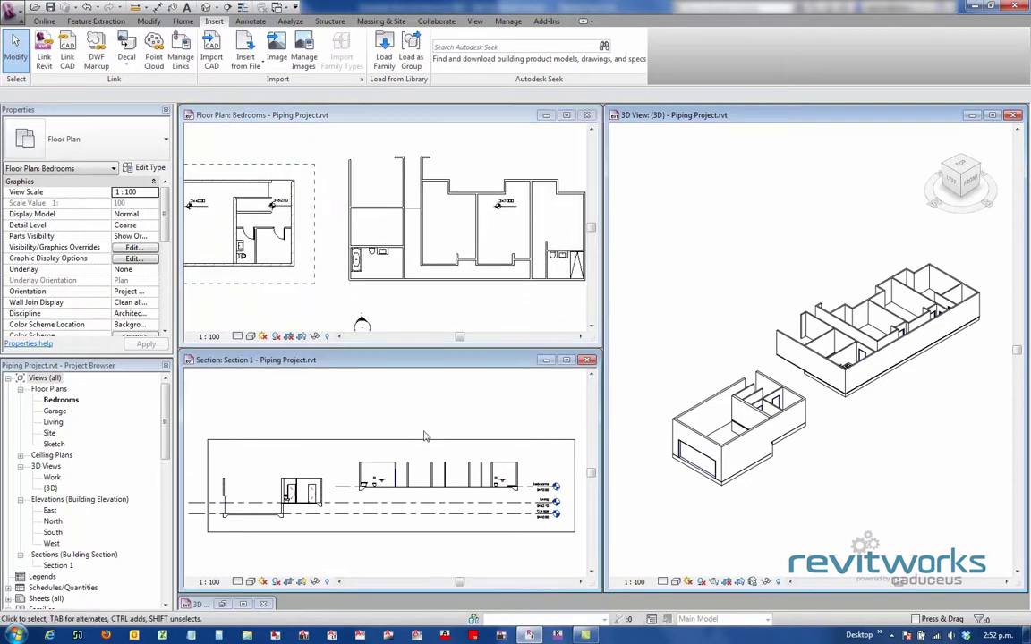
pyautogui.scroll(3, 379, 512)
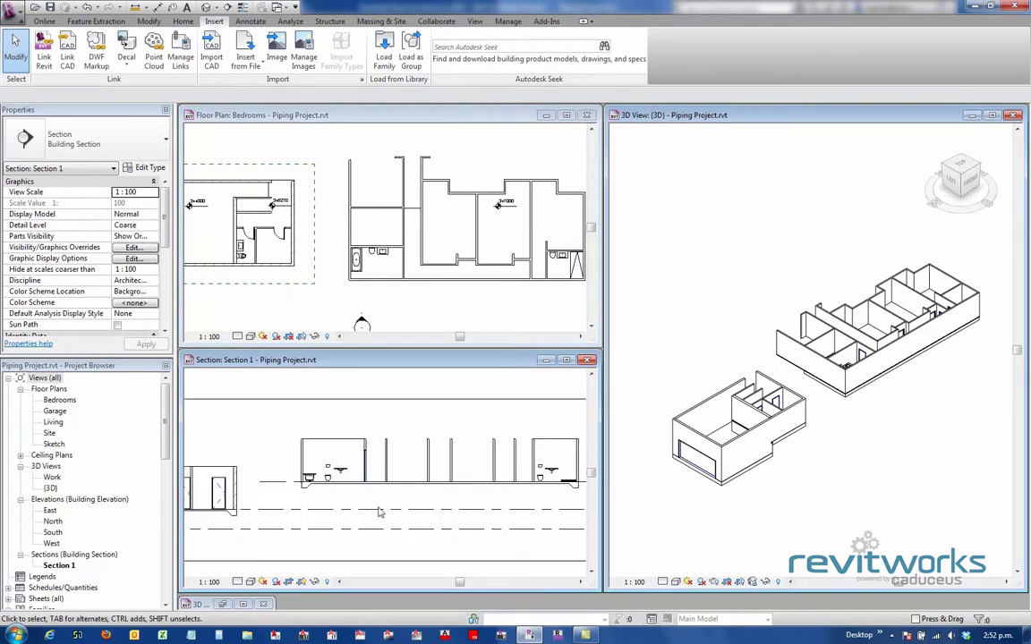
pyautogui.scroll(-4, 378, 512)
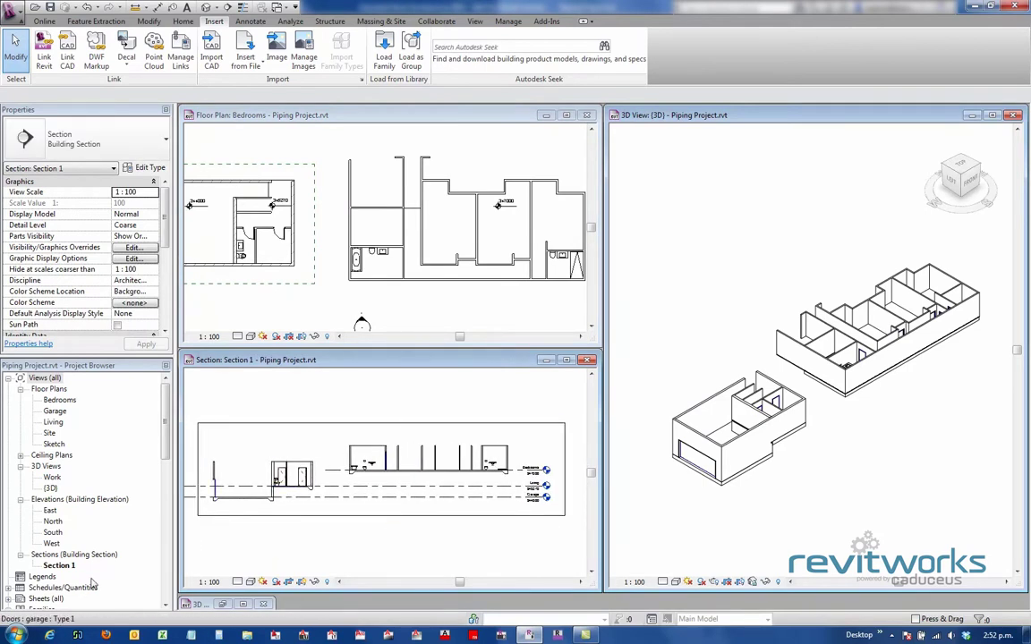
# Open the Sketch floor plan, review the marked-up drainage layout image, and close the view
pyautogui.doubleClick(53, 444)
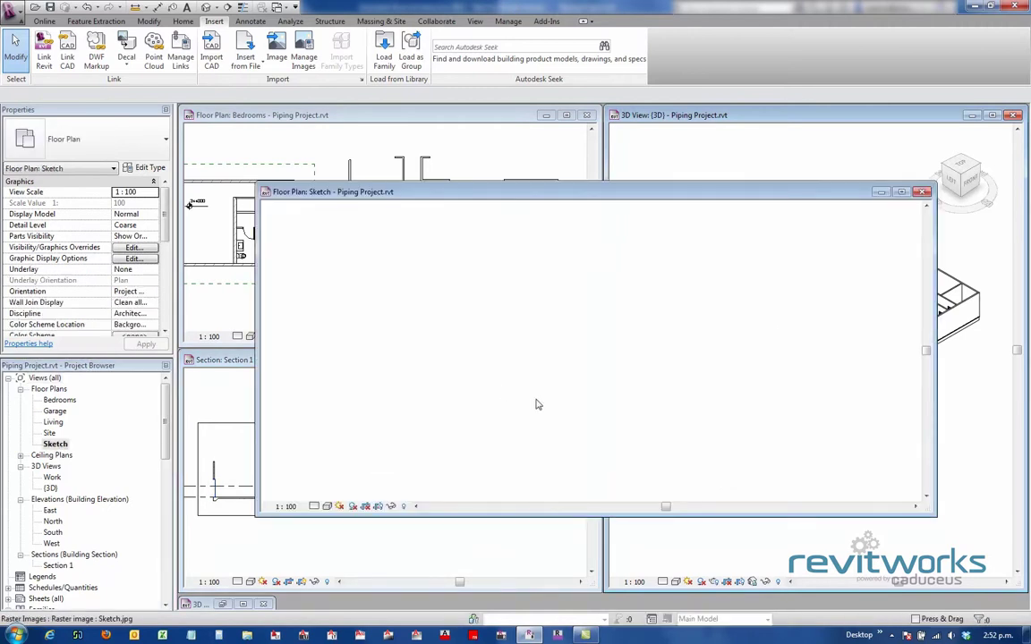
pyautogui.click(651, 460)
pyautogui.scroll(-2, 336, 268)
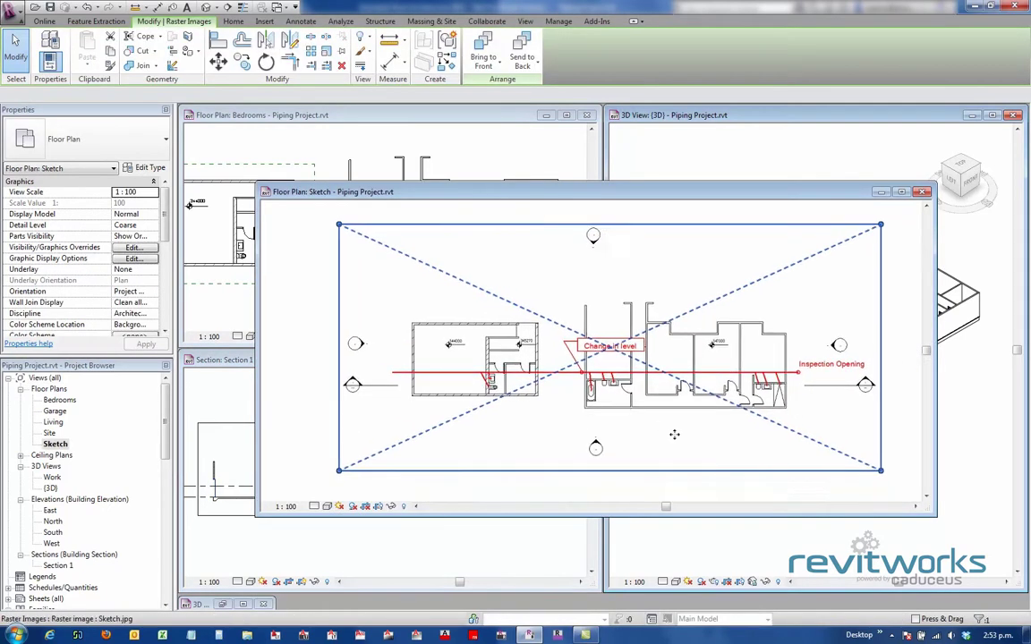
pyautogui.press('Escape')
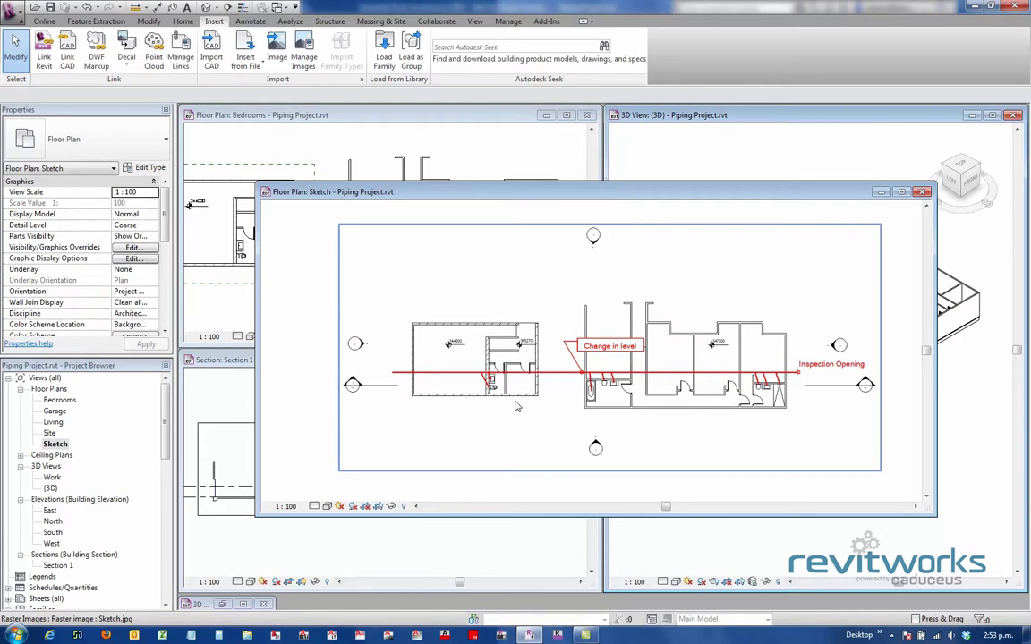
pyautogui.click(922, 192)
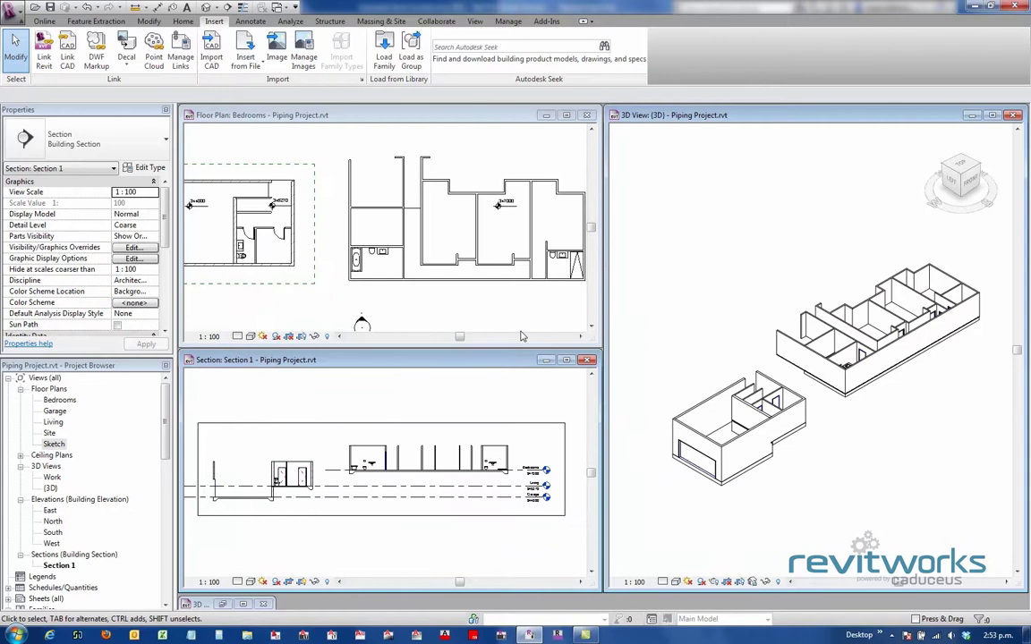
pyautogui.click(421, 293)
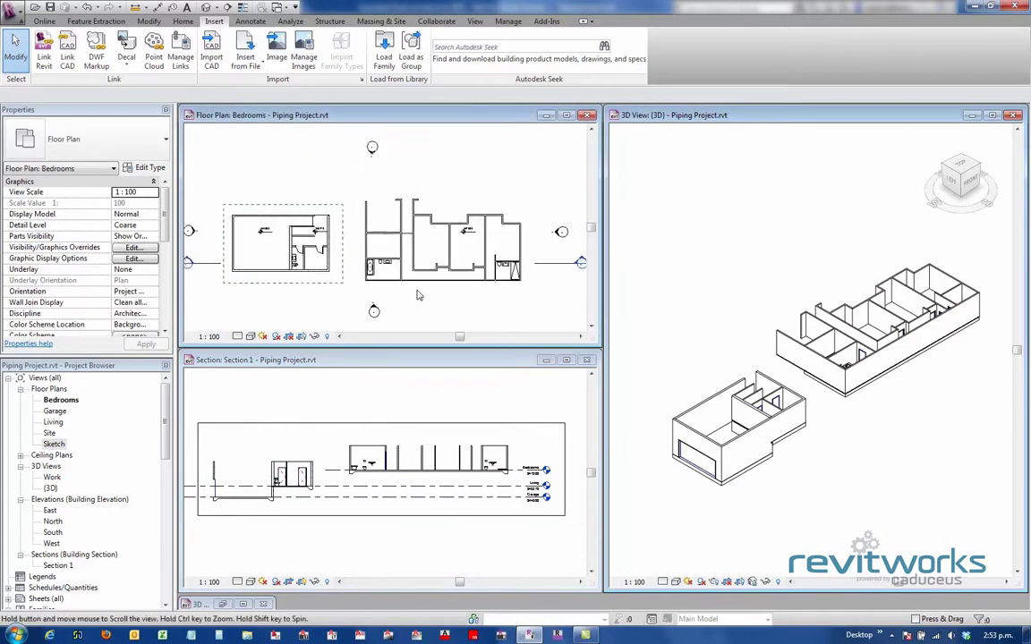
pyautogui.scroll(-1, 428, 309)
pyautogui.moveTo(427, 309); pyautogui.dragTo(424, 309, button='middle')
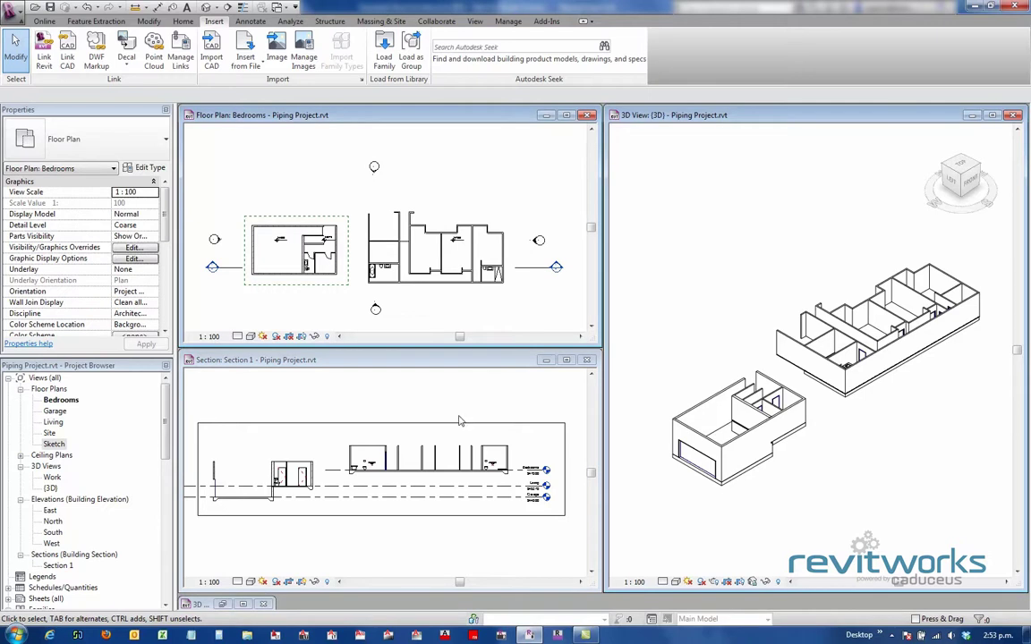
pyautogui.click(681, 306)
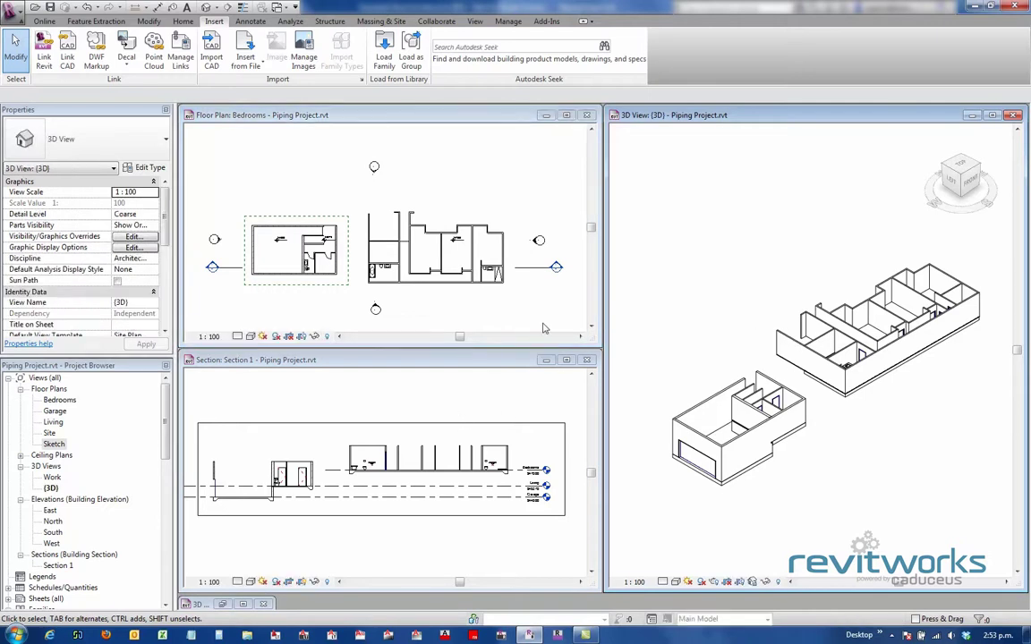
pyautogui.click(452, 310)
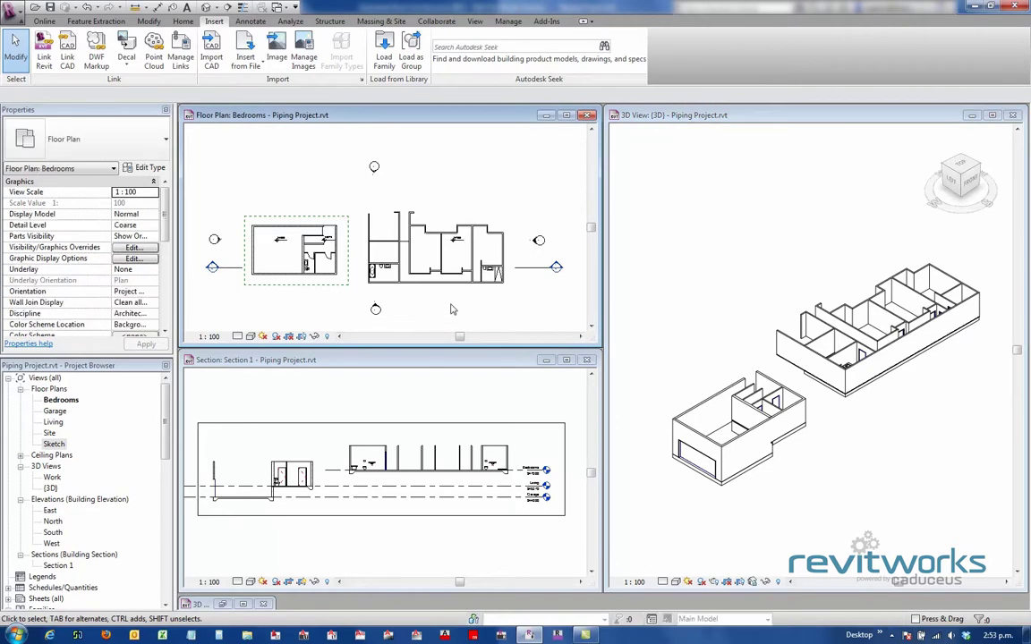
pyautogui.moveTo(431, 311); pyautogui.dragTo(436, 307, button='middle')
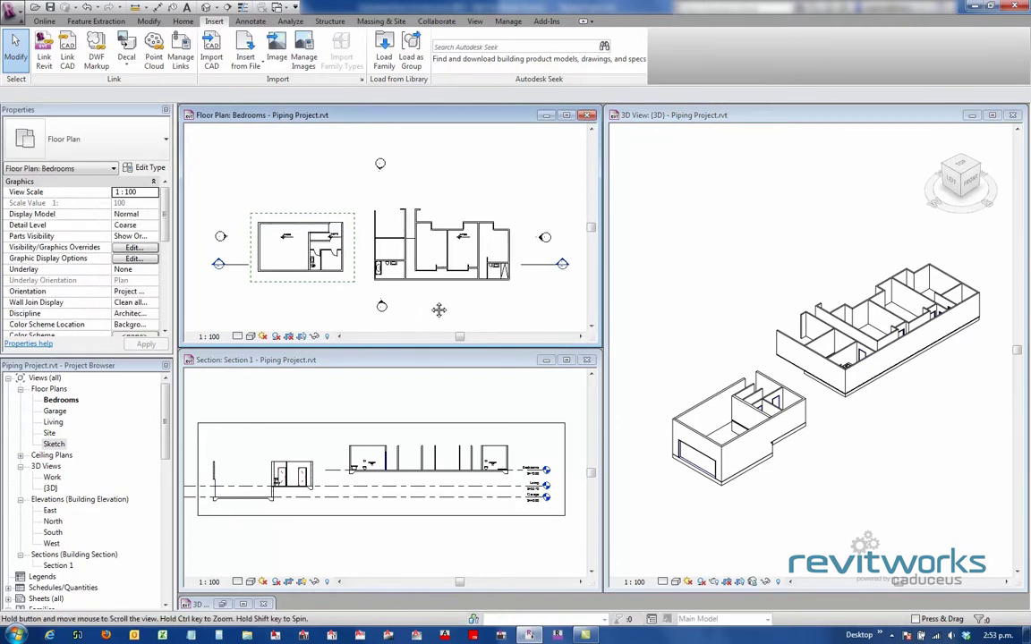
# Switch to the RevitWorks Piping for Architecture Store project and inspect the properties of its Plumbing Schematic Working view template
pyautogui.click(224, 606)
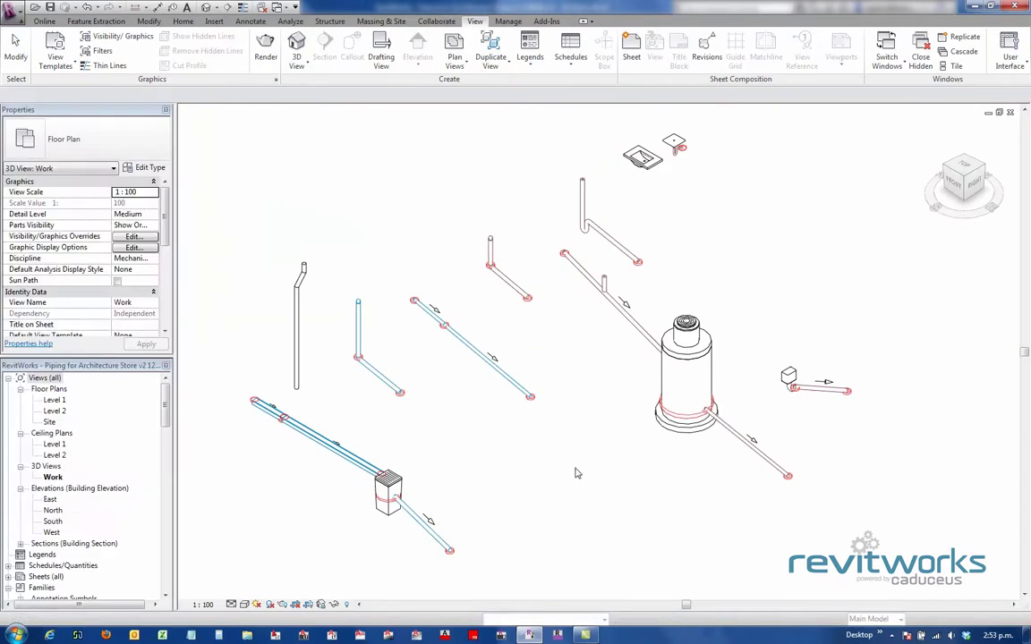
pyautogui.scroll(-2, 590, 465)
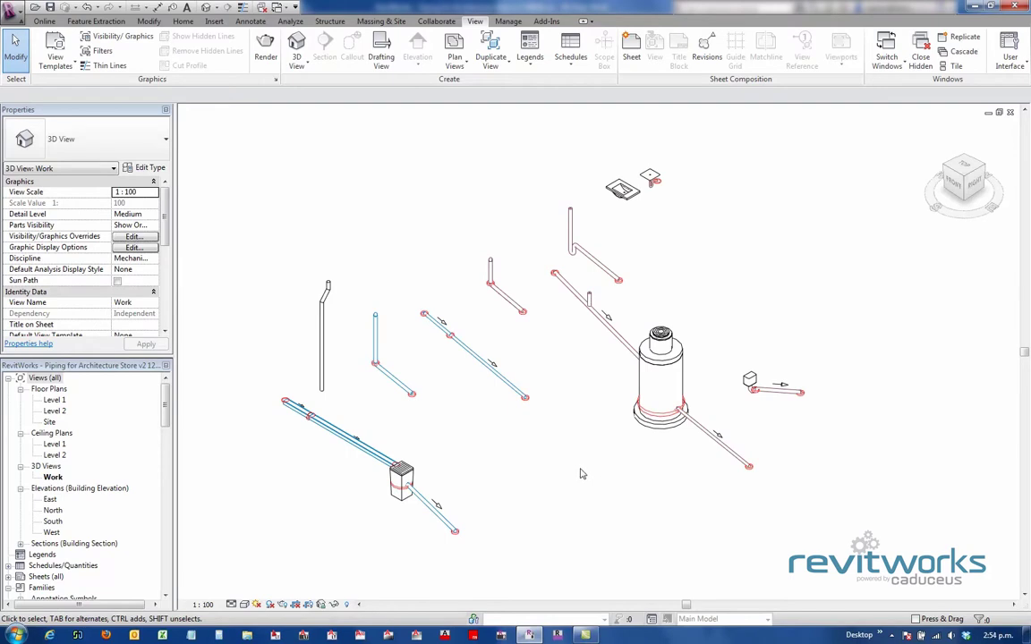
pyautogui.click(69, 69)
pyautogui.click(59, 159)
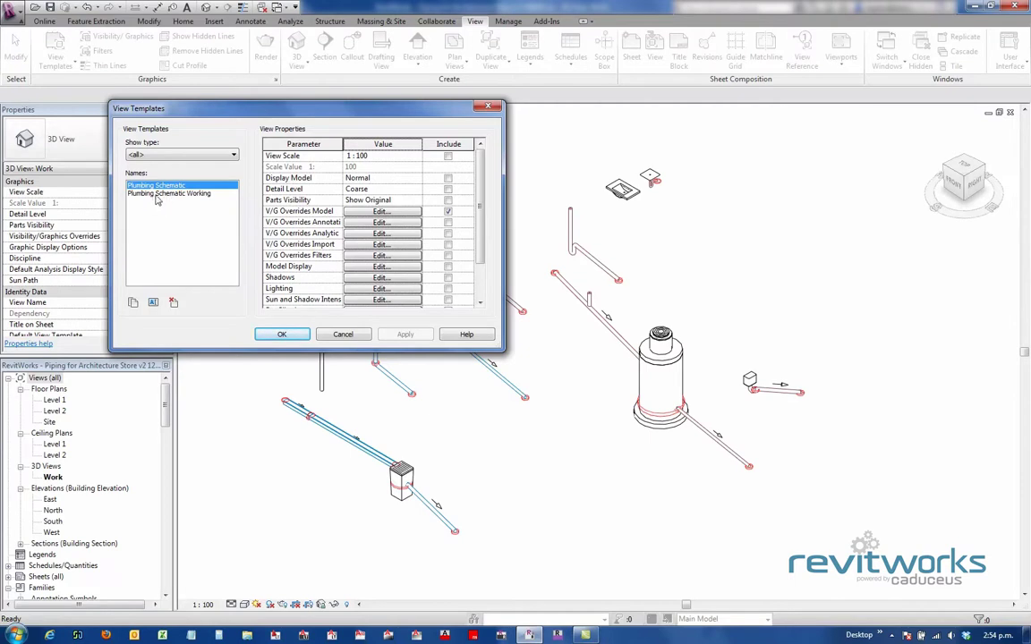
pyautogui.click(158, 194)
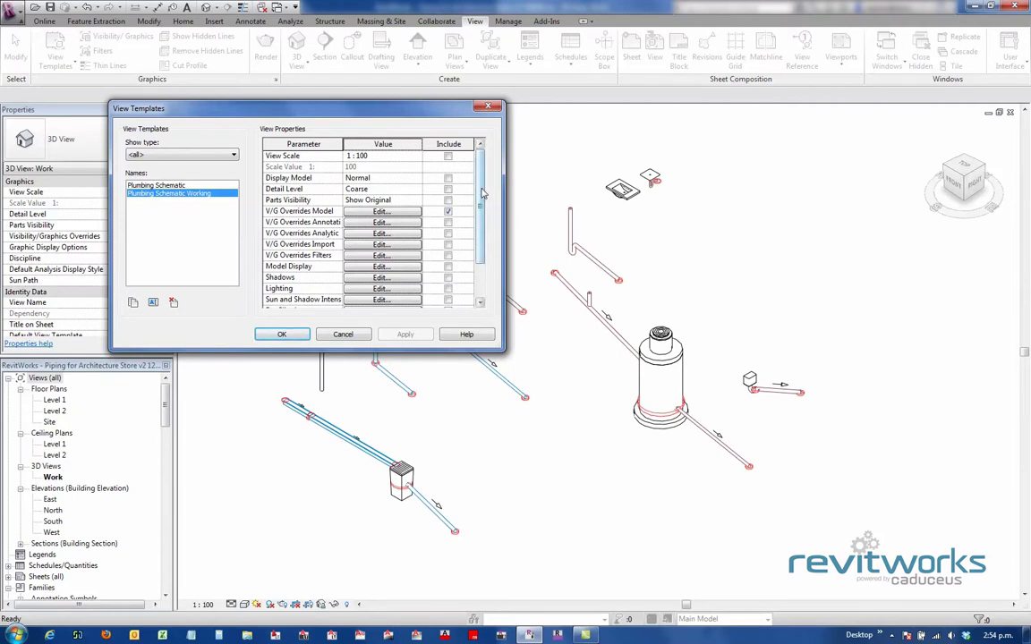
pyautogui.moveTo(481, 193)
pyautogui.mouseDown()
pyautogui.moveTo(480, 234)
pyautogui.moveTo(481, 214)
pyautogui.mouseUp()
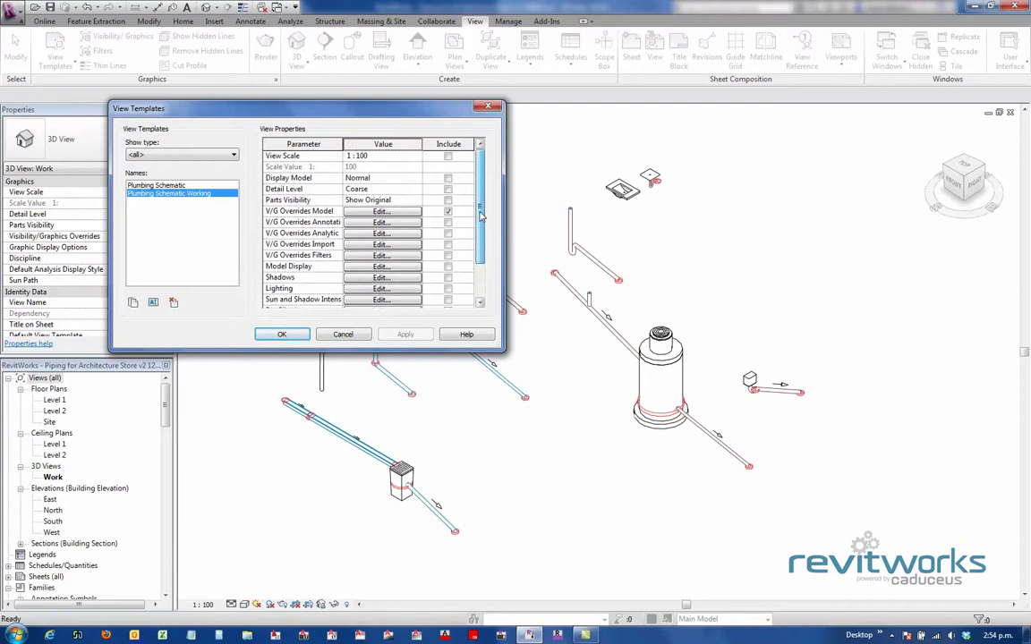
# Review the Plumbing Schematic Working template's model visibility overrides, including the Plumbing Fixtures subcategories and the Walls category
pyautogui.click(381, 211)
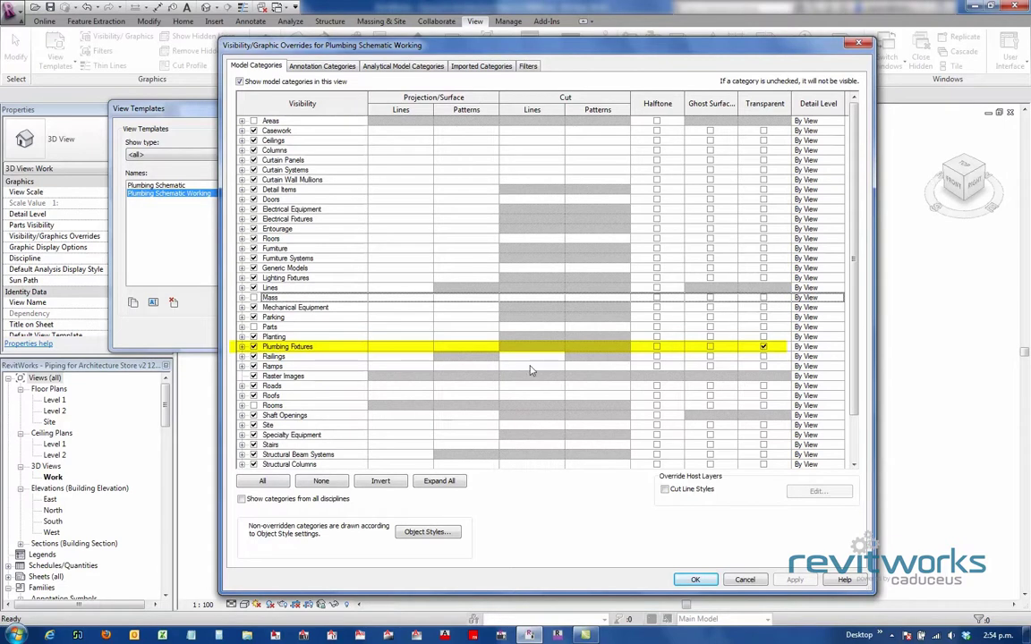
pyautogui.click(242, 346)
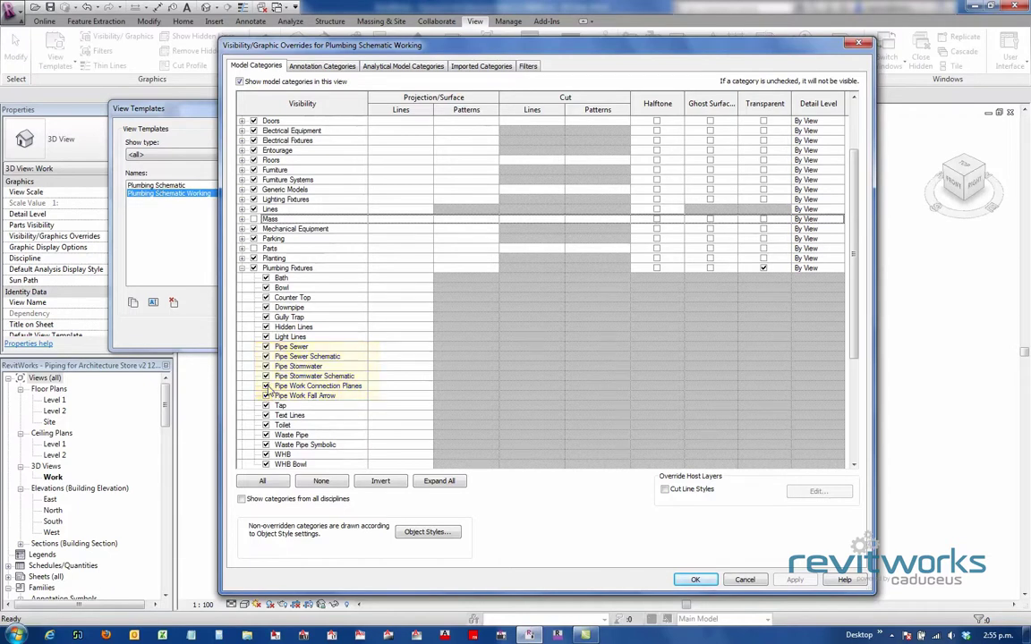
pyautogui.moveTo(850, 287); pyautogui.dragTo(850, 389)
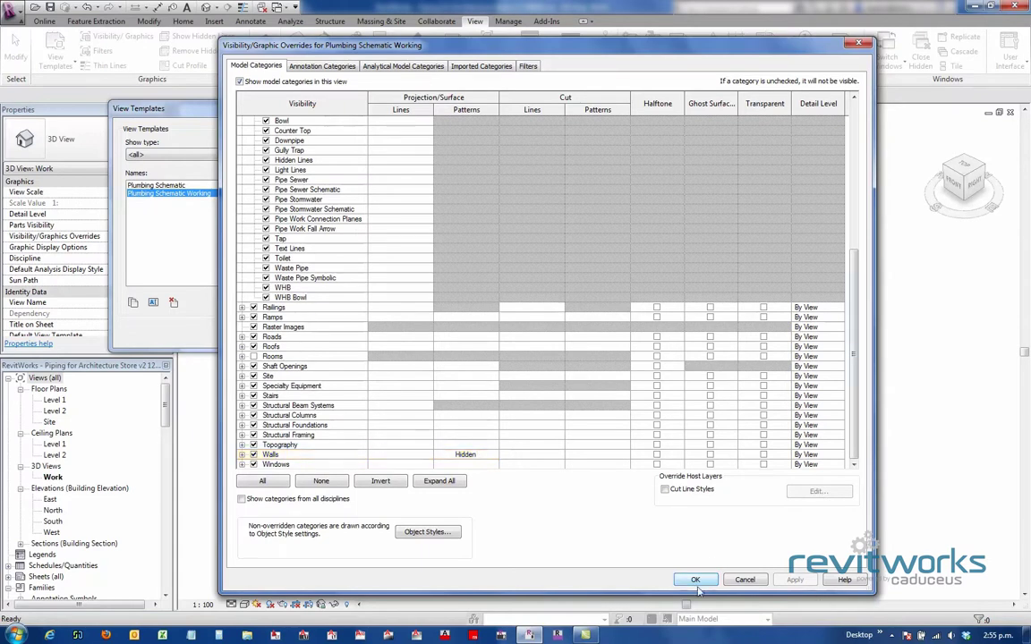
pyautogui.click(697, 580)
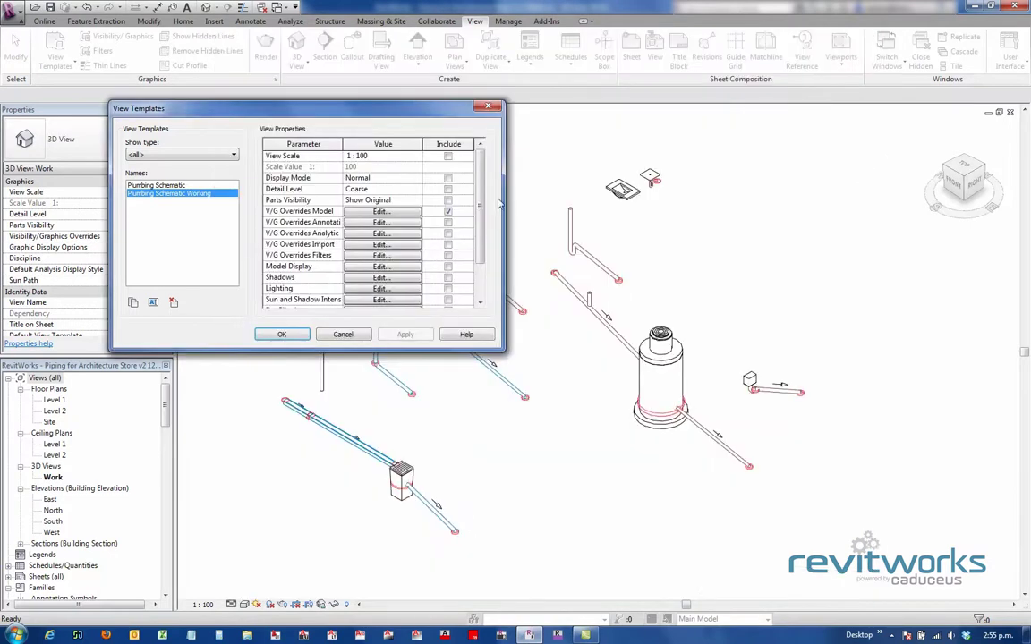
# Check the Discipline setting of the Plumbing Schematic Working template and leave the view templates without saving changes
pyautogui.scroll(-1, 482, 249)
pyautogui.scroll(-1, 482, 250)
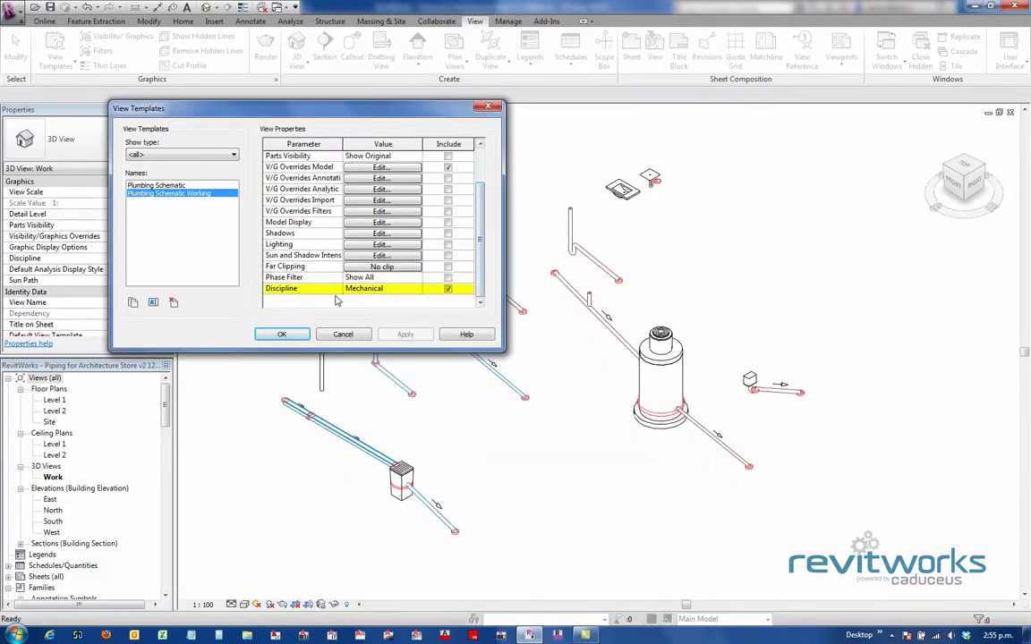
pyautogui.click(448, 289)
pyautogui.click(340, 333)
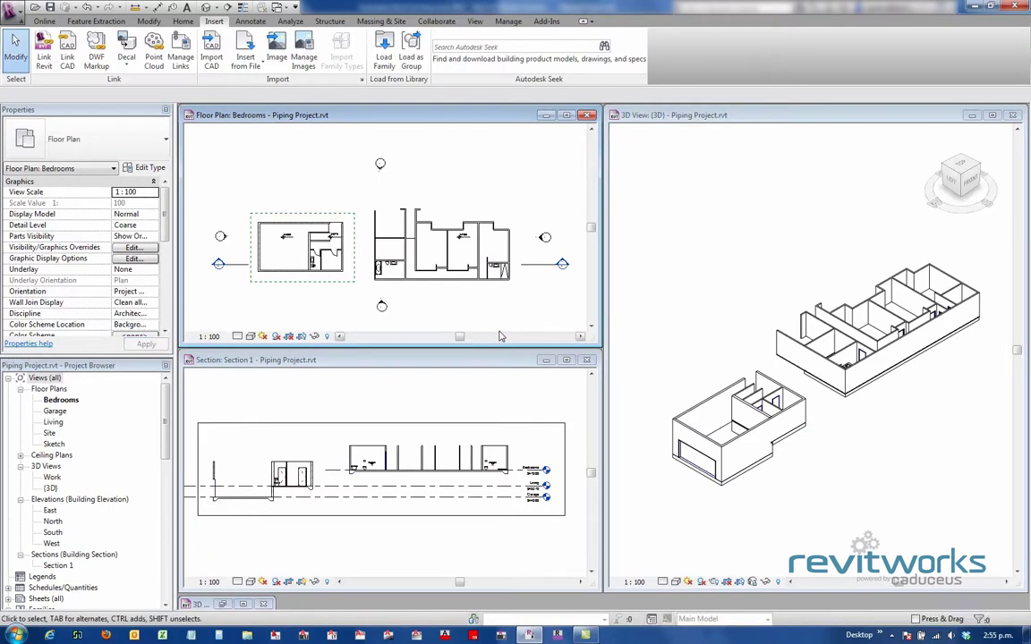
# Transfer only the View Templates from the RevitWorks - Piping for Architecture Store project into Piping Project
pyautogui.click(512, 21)
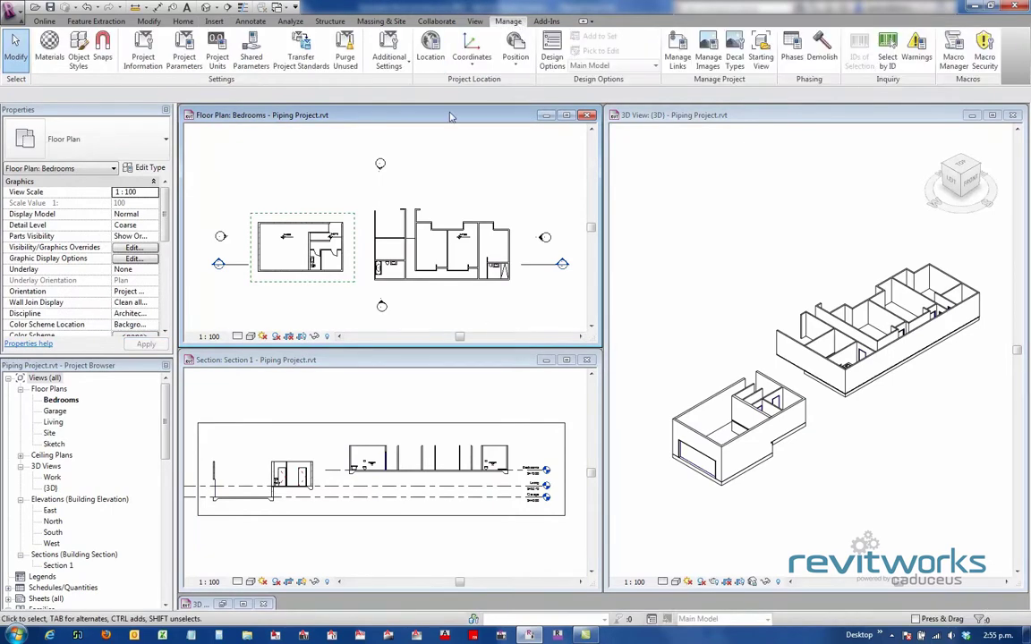
pyautogui.click(301, 52)
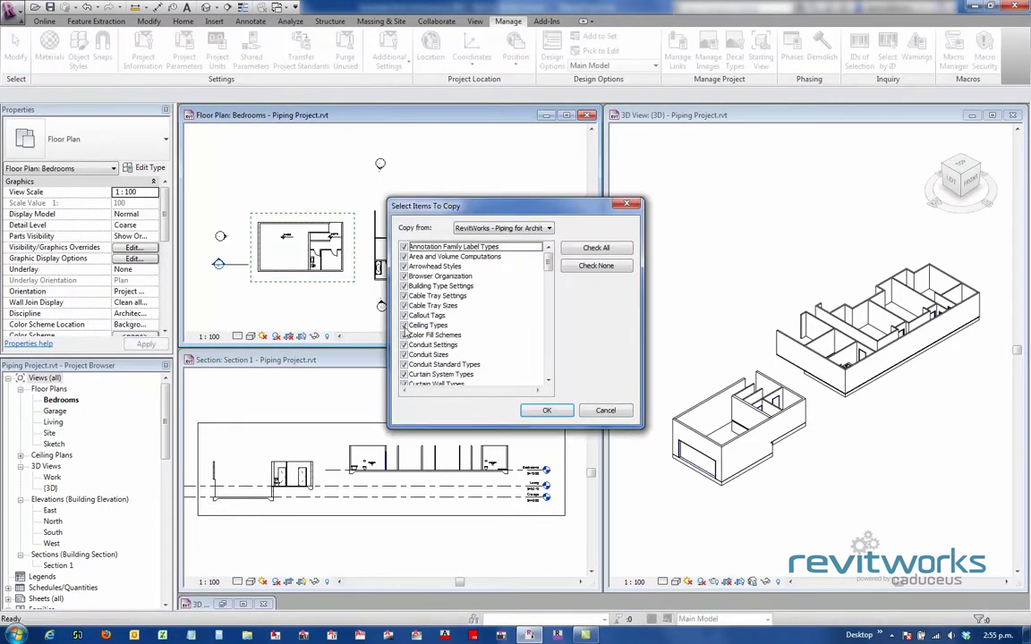
pyautogui.click(600, 266)
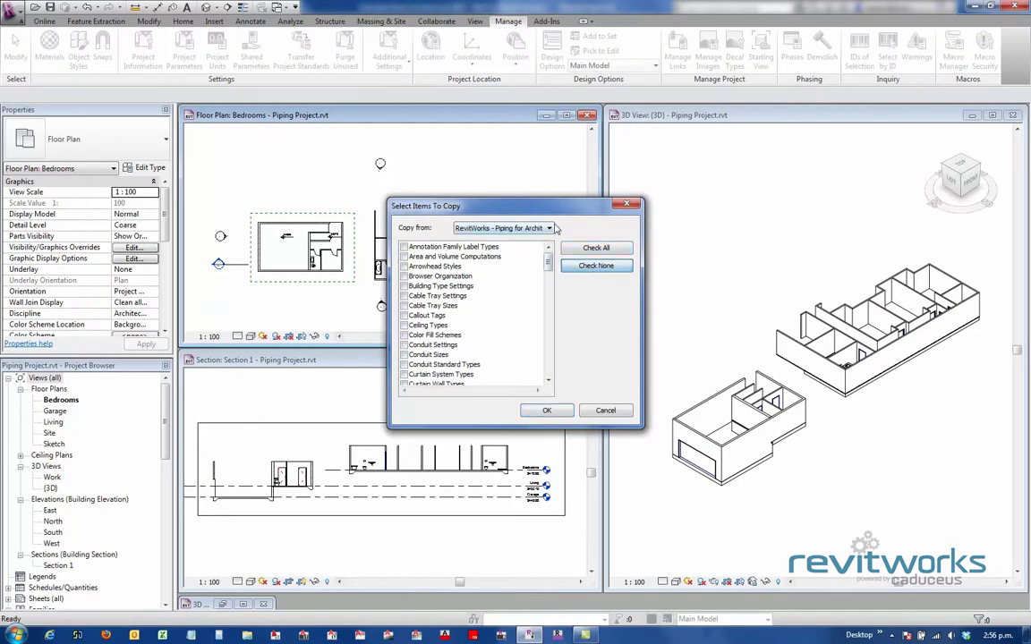
pyautogui.click(528, 228)
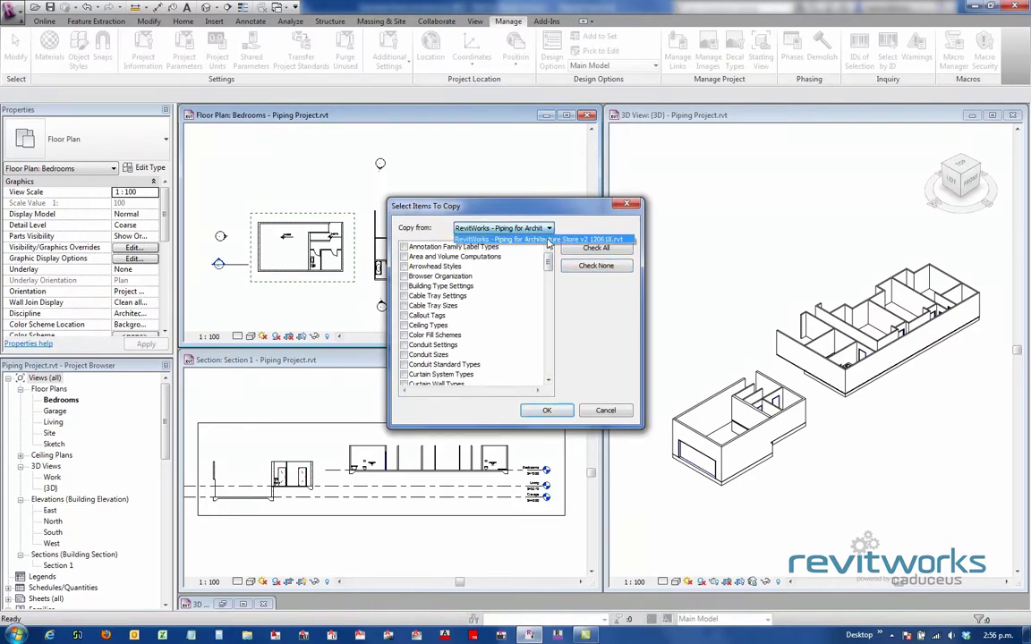
pyautogui.click(549, 240)
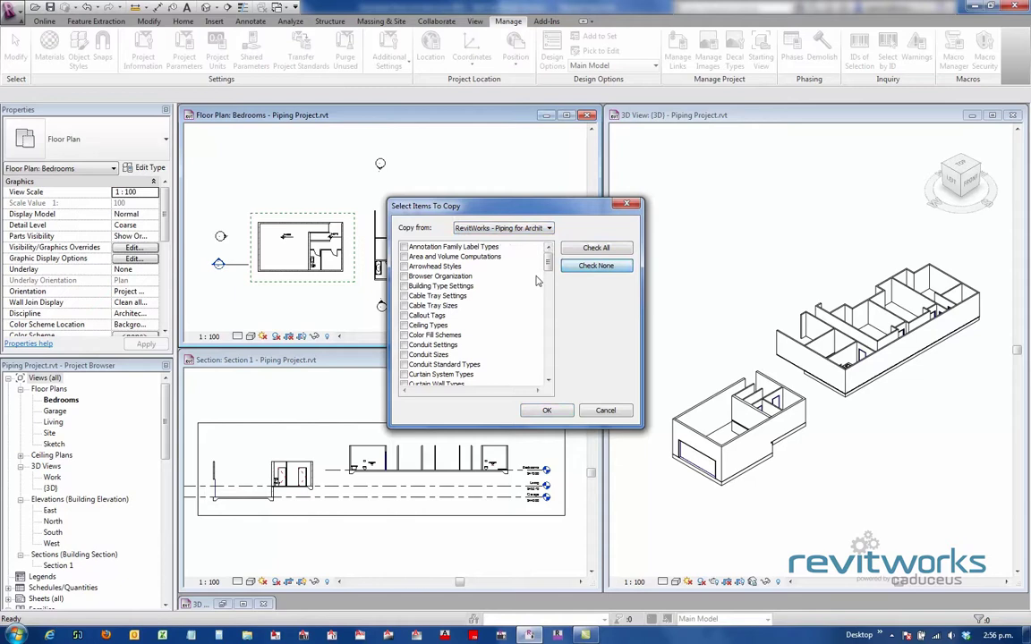
pyautogui.moveTo(547, 262); pyautogui.dragTo(550, 367)
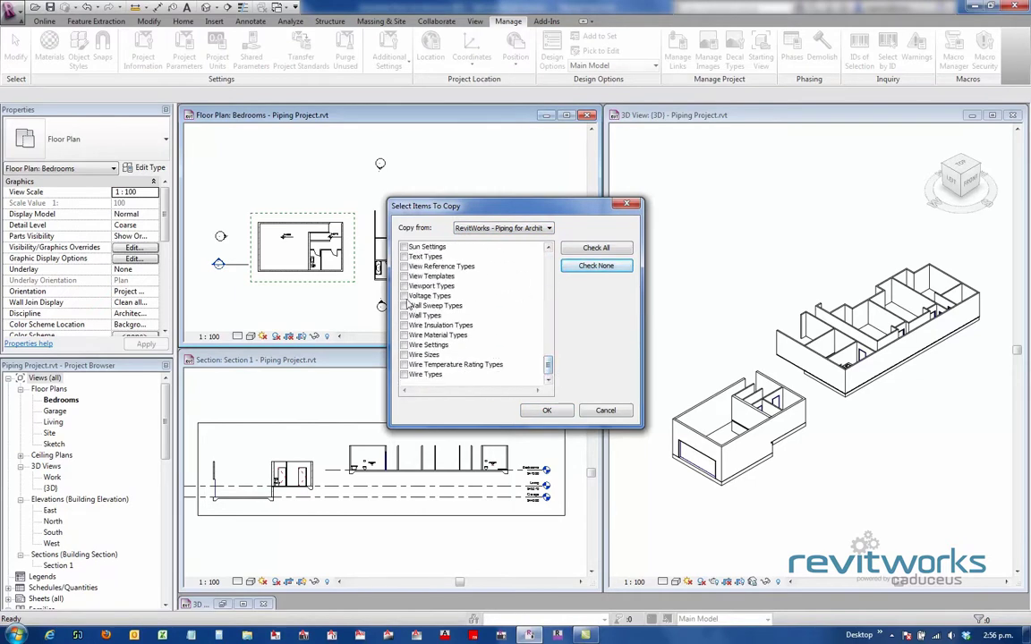
pyautogui.click(404, 276)
pyautogui.click(547, 410)
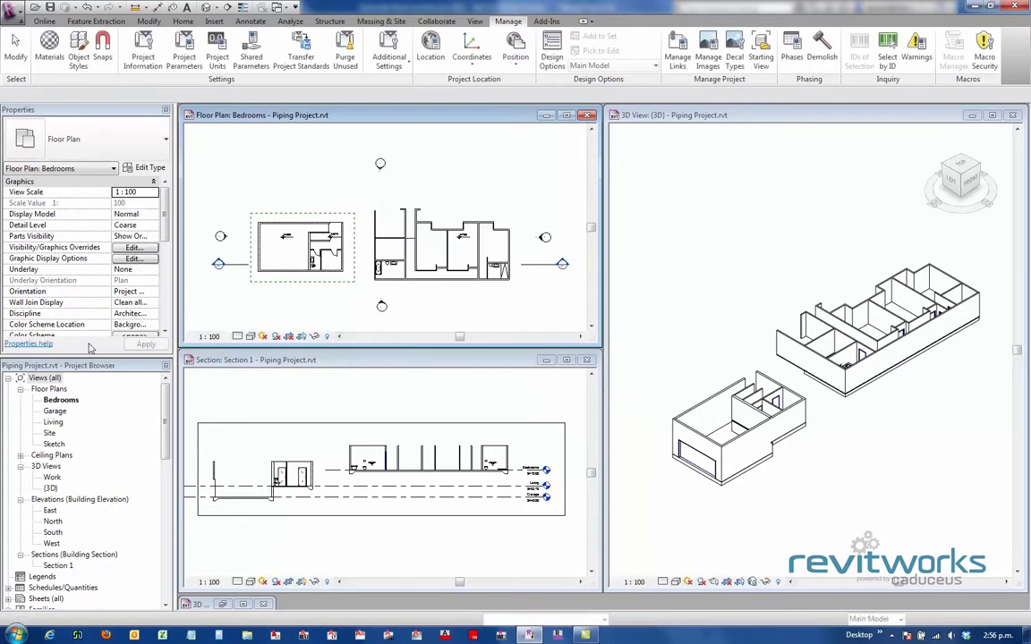
# Apply the Plumbing Schematic Working view template to the Bedrooms floor plan, the {3D} view and Section 1 together
pyautogui.click(60, 401)
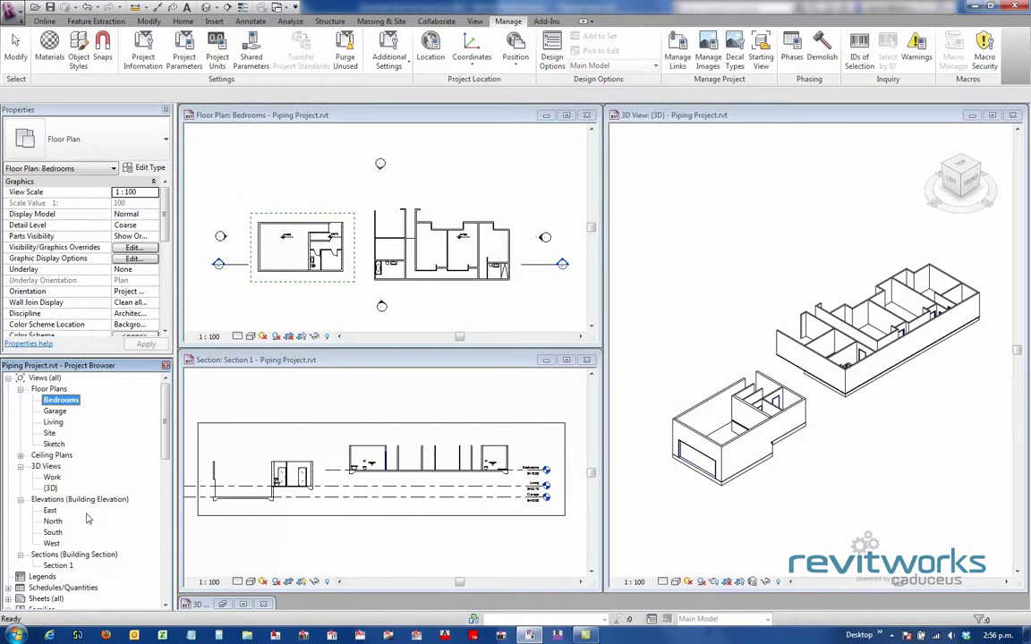
pyautogui.keyDown('ctrl'); pyautogui.click(51, 489); pyautogui.keyUp('ctrl')
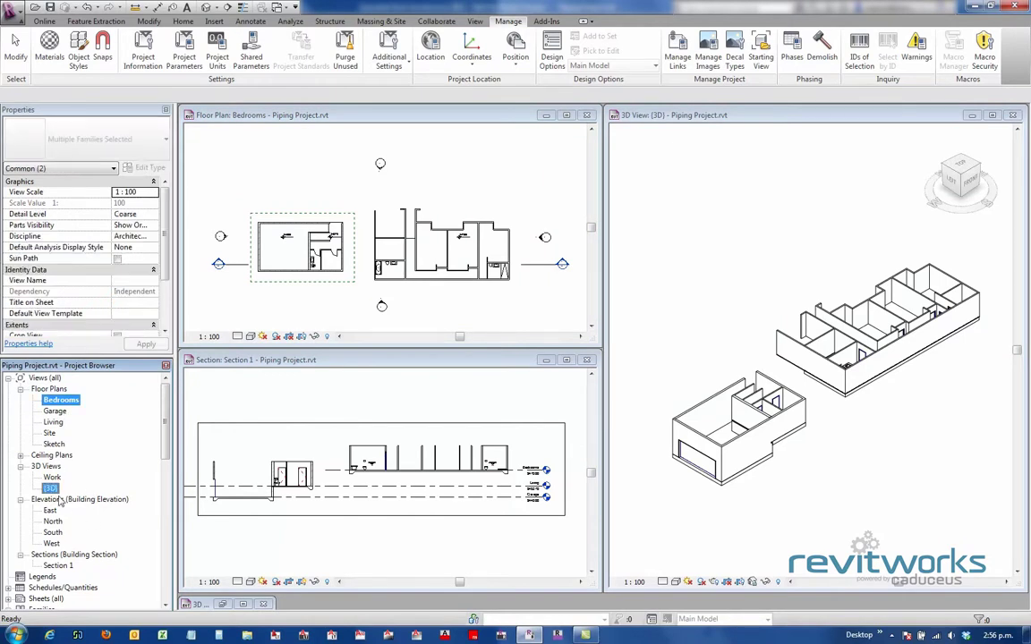
pyautogui.keyDown('ctrl'); pyautogui.click(57, 565); pyautogui.keyUp('ctrl')
pyautogui.rightClick(59, 563)
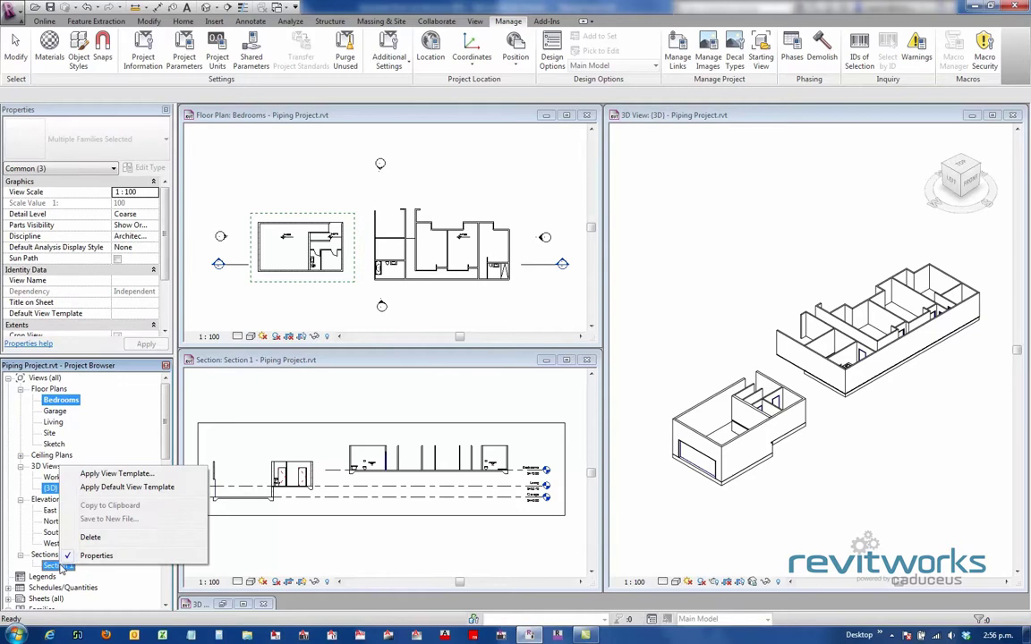
pyautogui.click(110, 473)
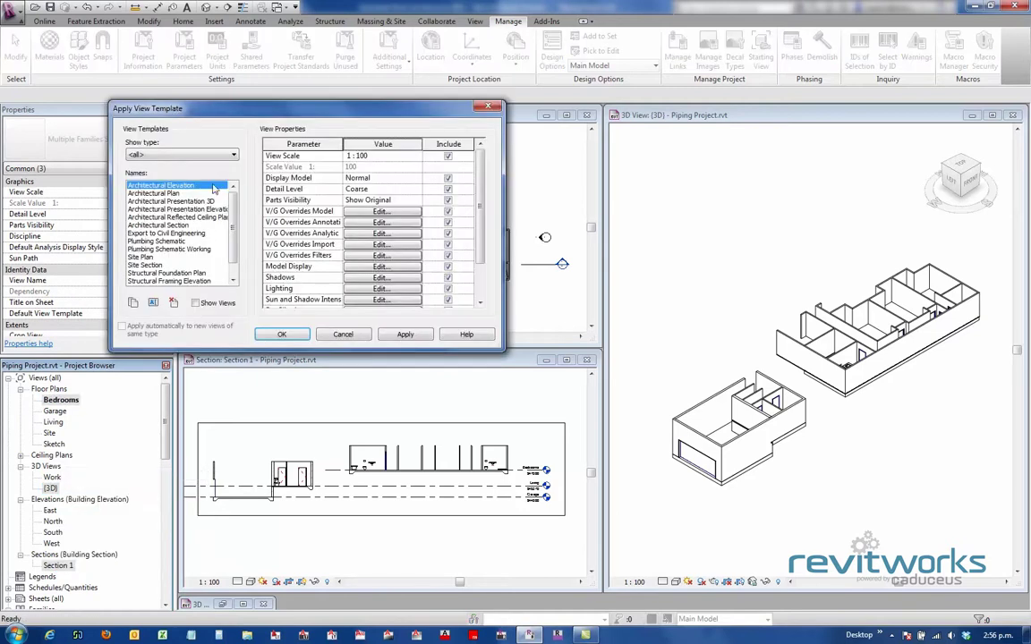
pyautogui.click(168, 249)
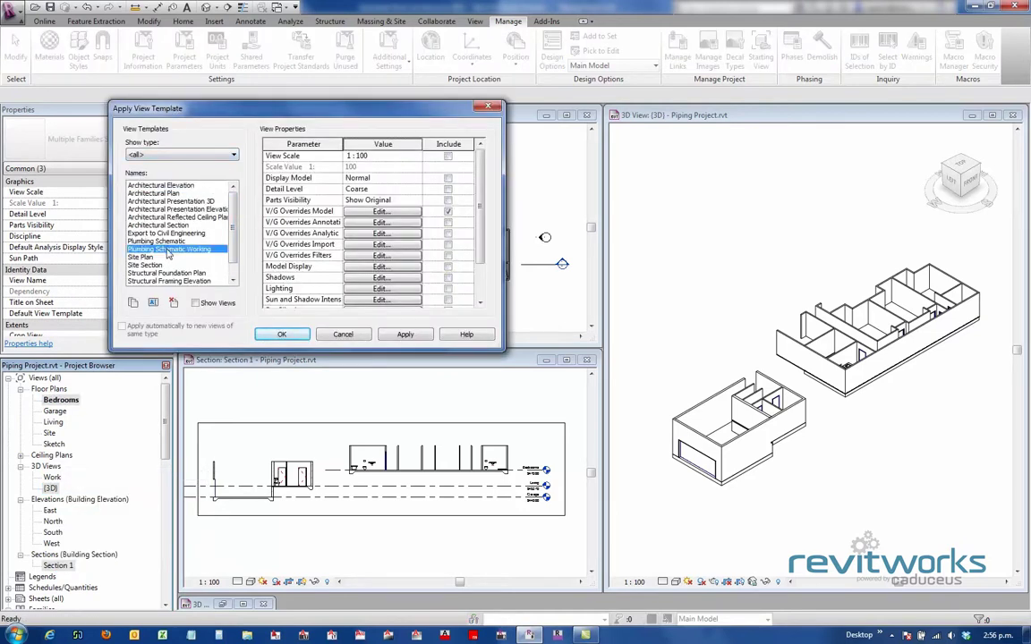
pyautogui.click(281, 334)
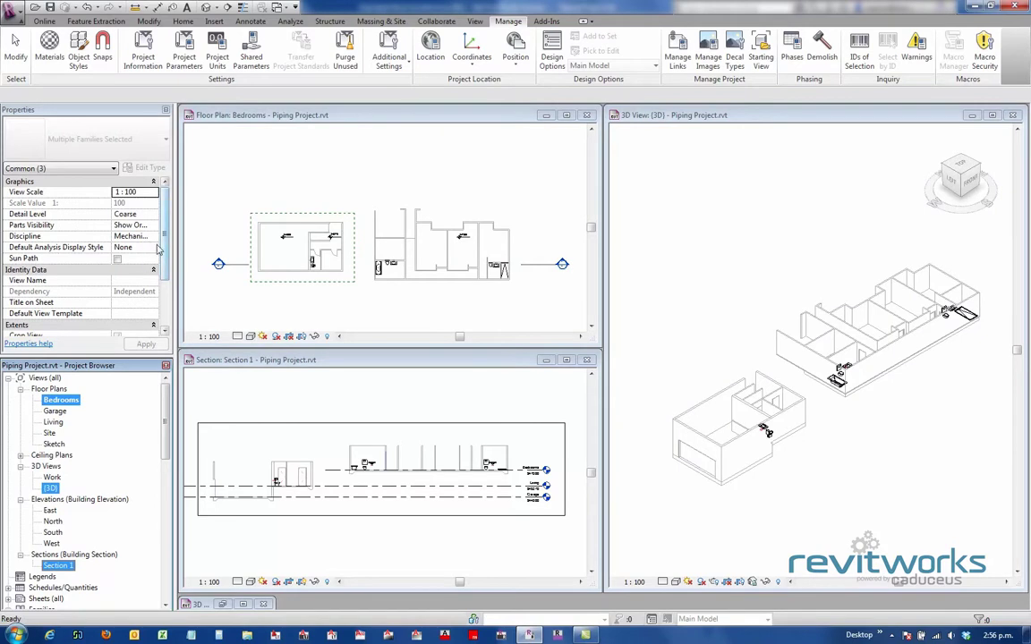
# Examine the bathroom plumbing fixtures up close in the {3D} view, and check the Section 1 and Bedrooms floor plan views
pyautogui.click(721, 434)
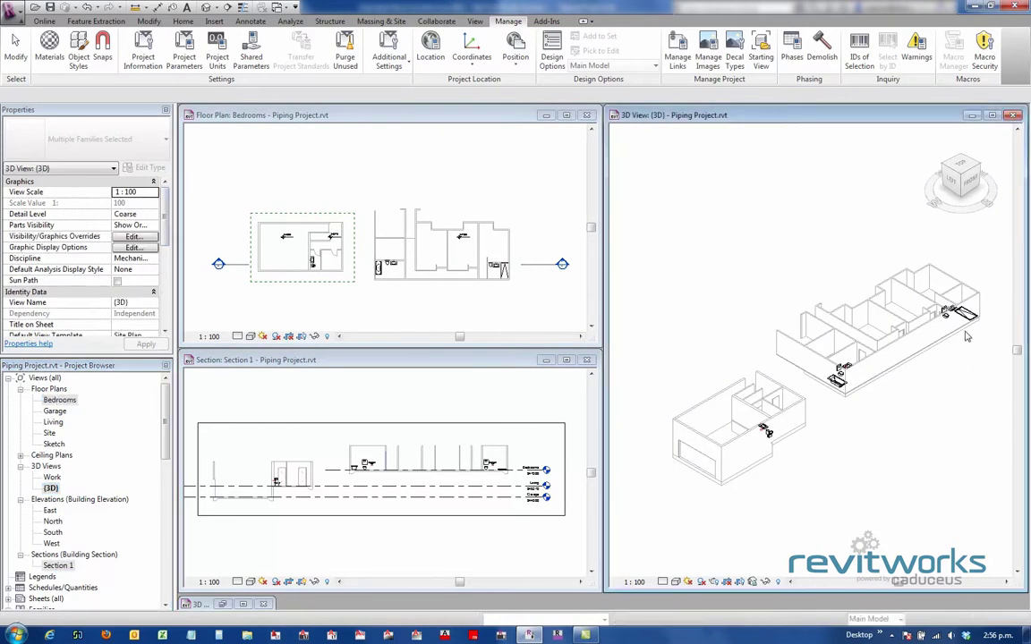
pyautogui.scroll(4, 838, 385)
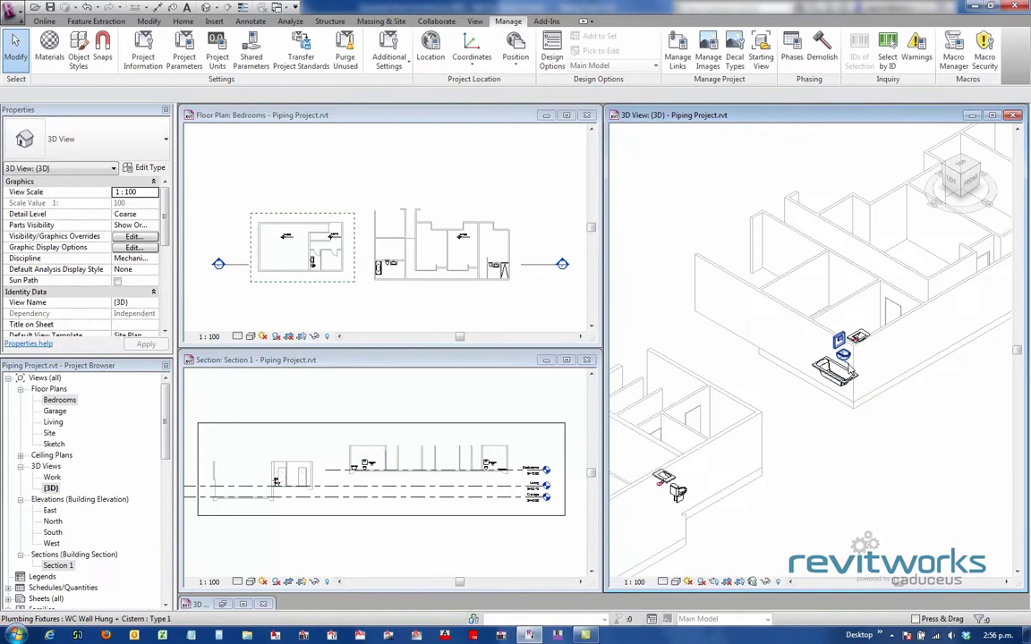
pyautogui.scroll(3, 830, 350)
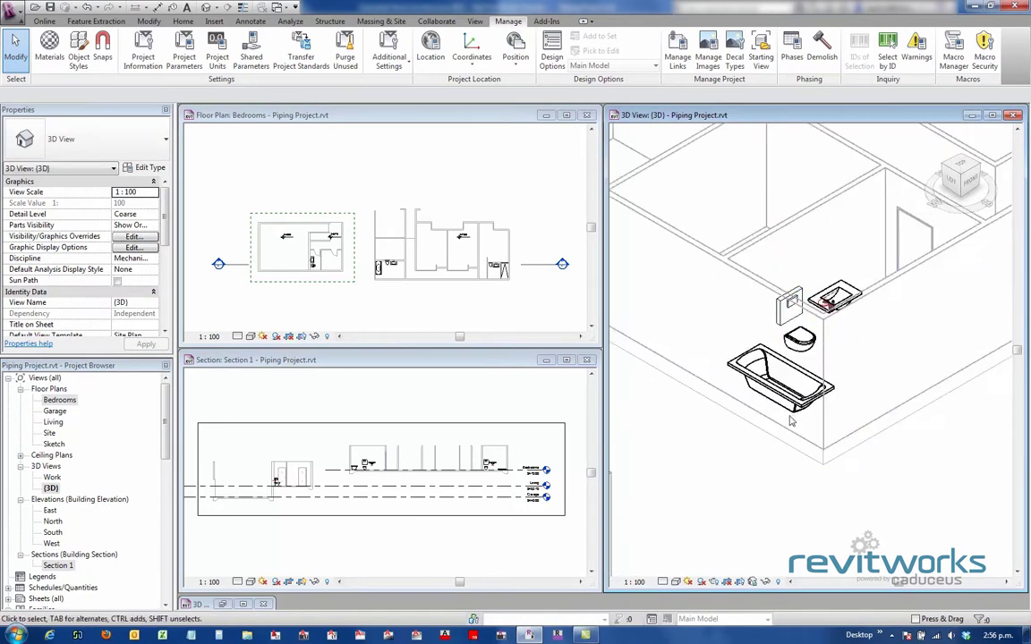
pyautogui.click(464, 367)
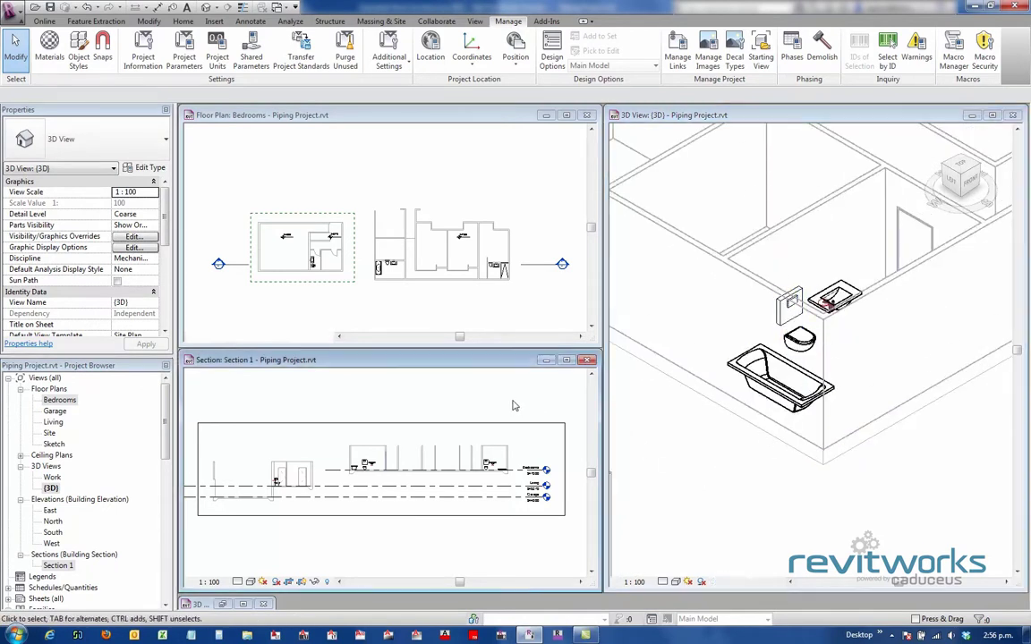
pyautogui.click(394, 300)
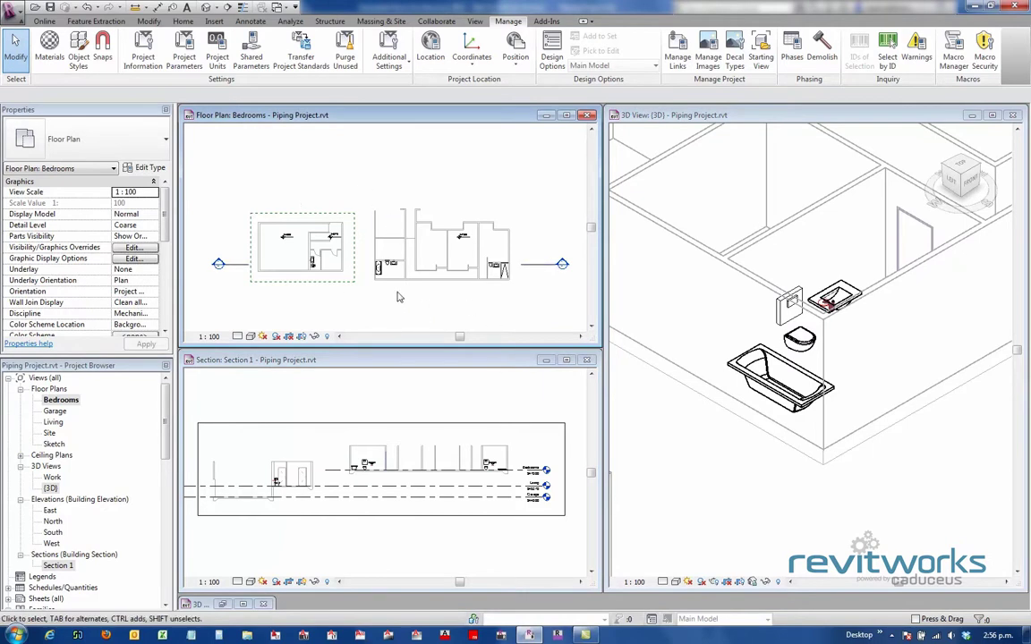
pyautogui.moveTo(398, 297)
pyautogui.mouseDown(button='middle')
pyautogui.moveTo(379, 295)
pyautogui.moveTo(400, 302)
pyautogui.mouseUp(button='middle')
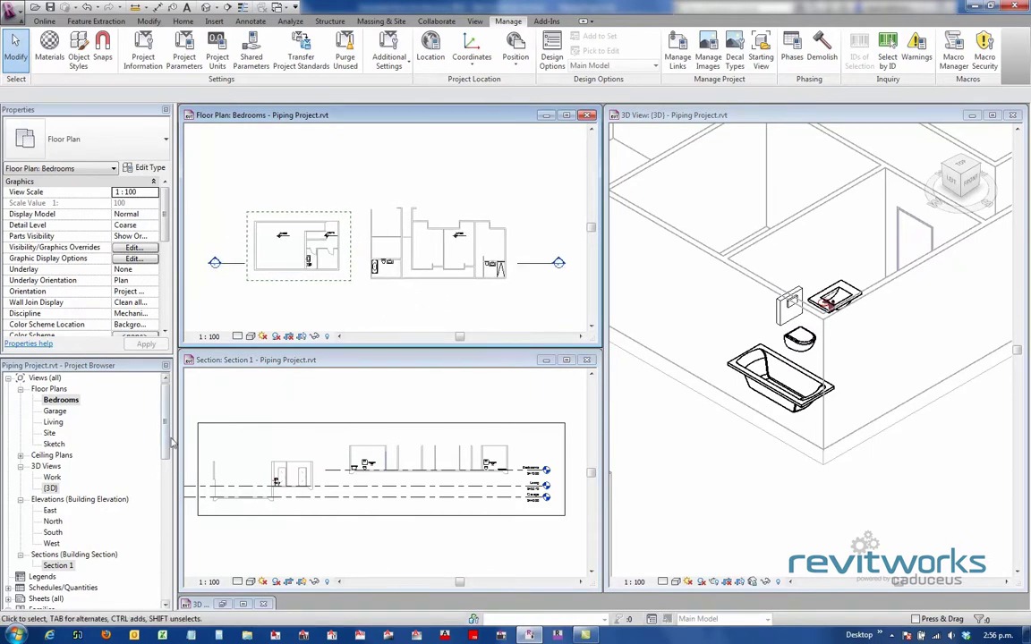